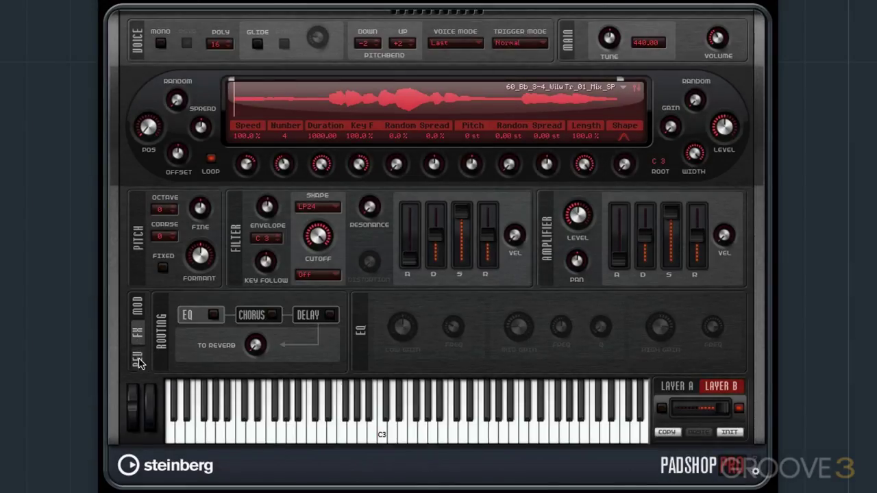
# - Turn on Layer B's EQ effect, raise its low gain and set the low-band frequency to about 182 Hz
pyautogui.click(137, 359)
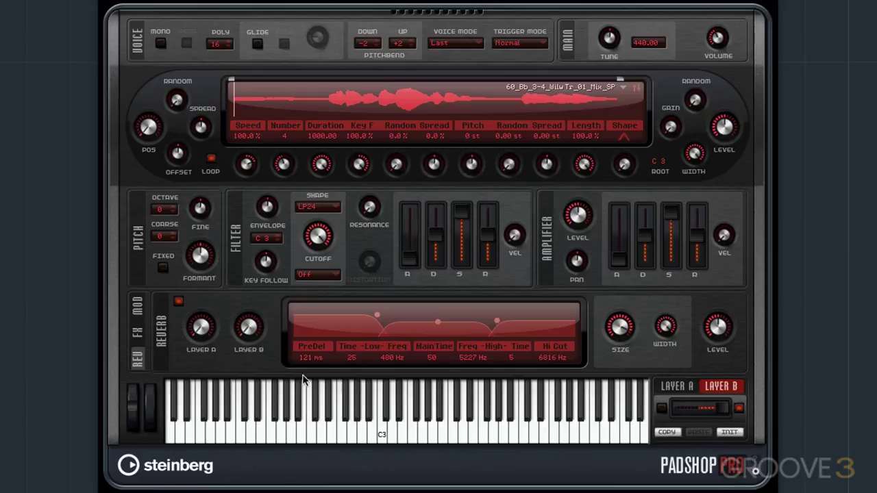
pyautogui.click(140, 339)
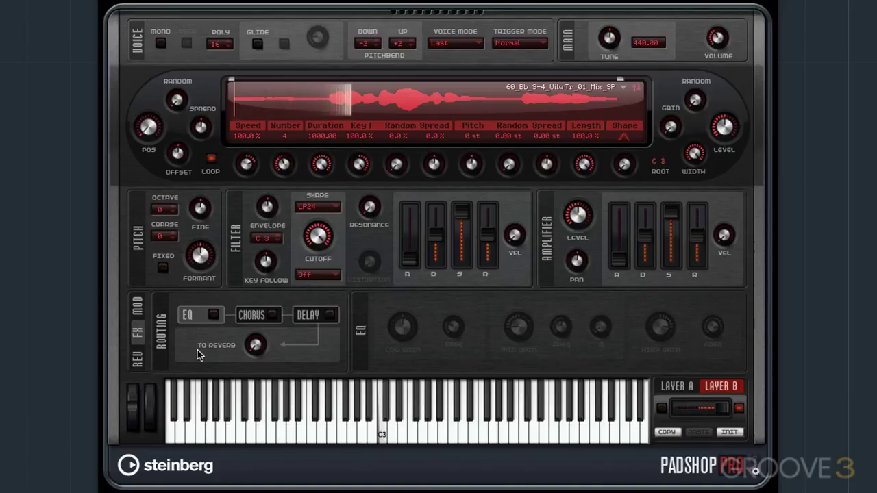
pyautogui.click(209, 320)
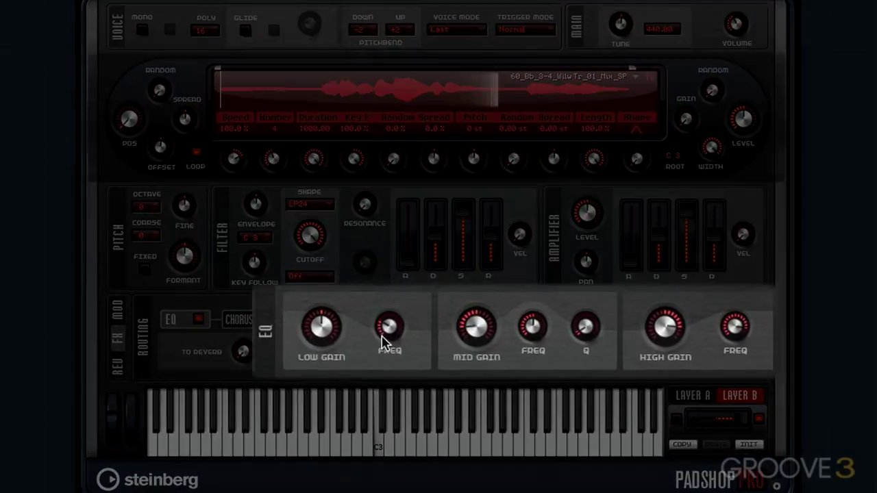
pyautogui.moveTo(384, 343); pyautogui.dragTo(322, 304)
pyautogui.moveTo(374, 322); pyautogui.dragTo(392, 335)
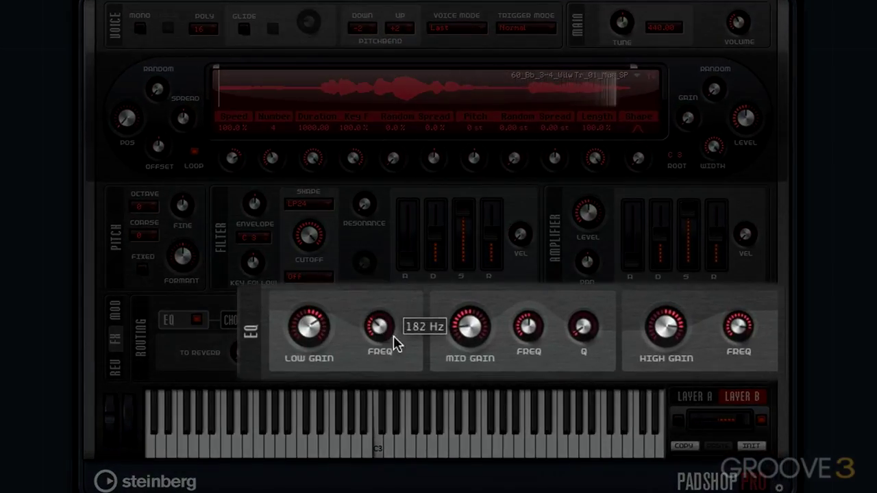
# - Cut the EQ's mid gain to about -7.3 dB and raise the mid-band Q
pyautogui.moveTo(485, 339); pyautogui.dragTo(500, 327)
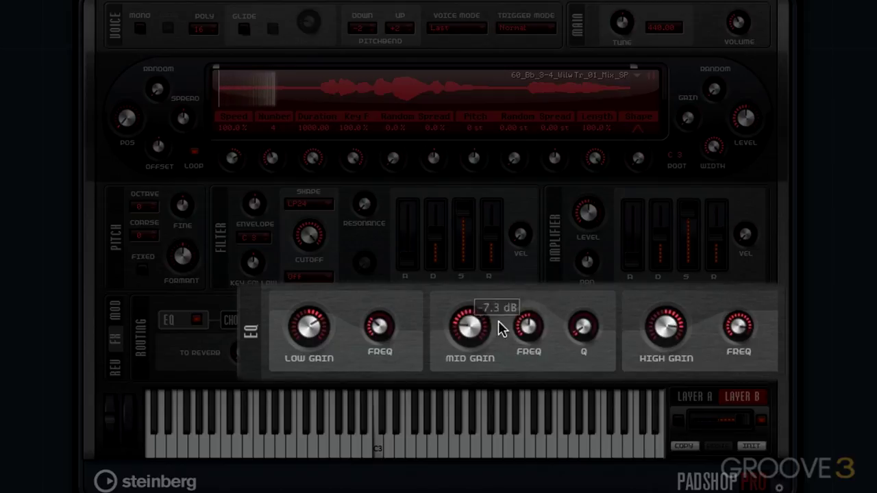
pyautogui.moveTo(576, 332)
pyautogui.moveTo(574, 329); pyautogui.dragTo(575, 296)
# - Adjust the gain and frequency of the EQ's high band
pyautogui.moveTo(644, 317); pyautogui.dragTo(661, 334)
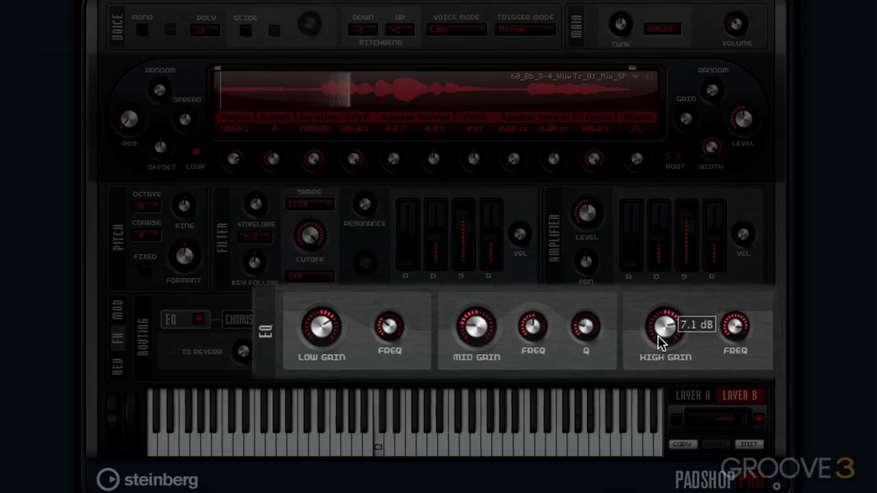
pyautogui.moveTo(738, 329); pyautogui.dragTo(717, 367)
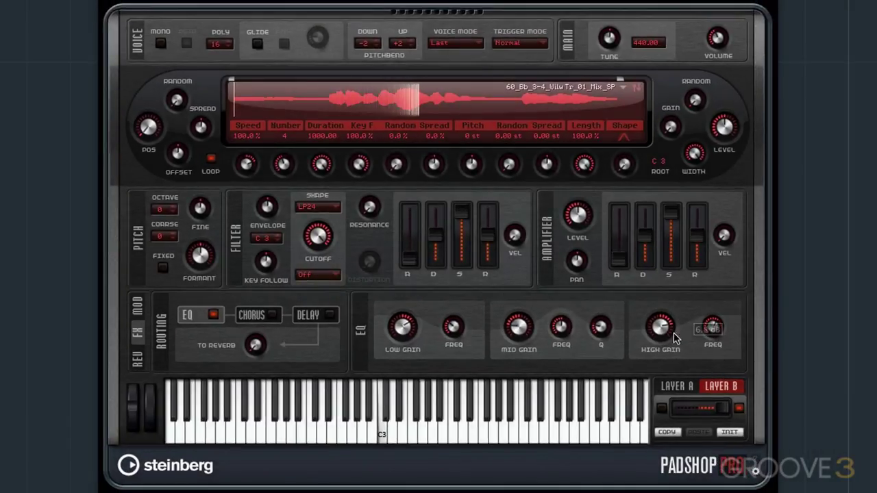
pyautogui.moveTo(673, 332); pyautogui.dragTo(672, 352)
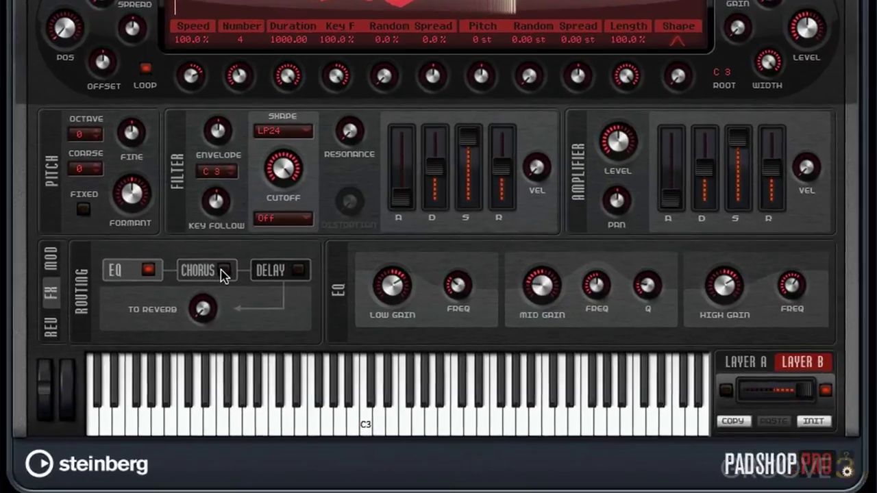
# - Turn on the Chorus effect and change its type to Flanger
pyautogui.click(222, 273)
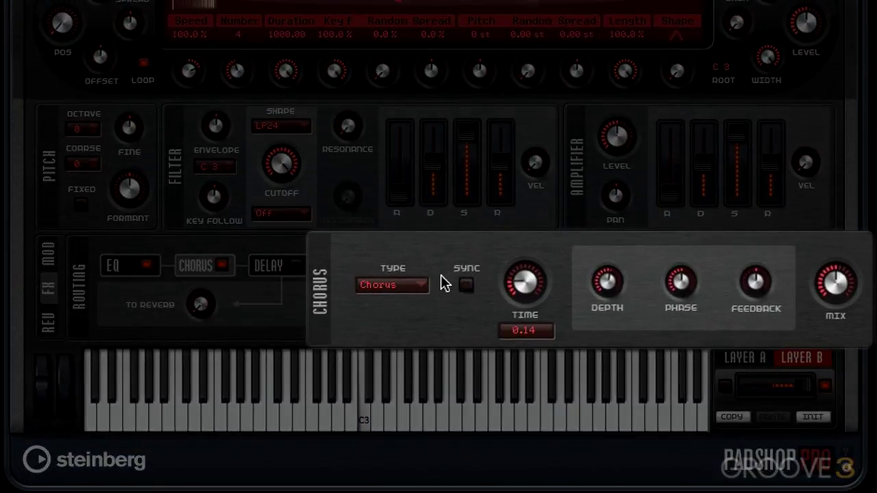
pyautogui.click(385, 287)
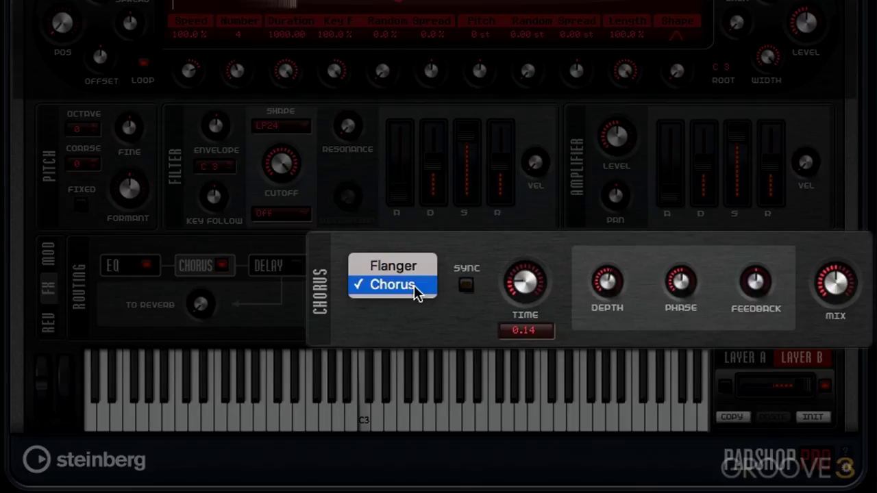
pyautogui.click(390, 265)
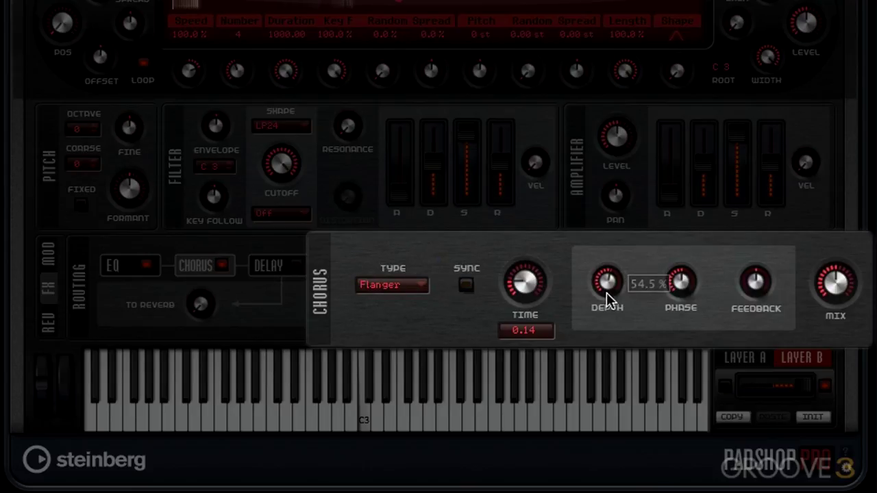
# - Increase the flanger's depth, phase and feedback amounts
pyautogui.moveTo(606, 293); pyautogui.dragTo(590, 253)
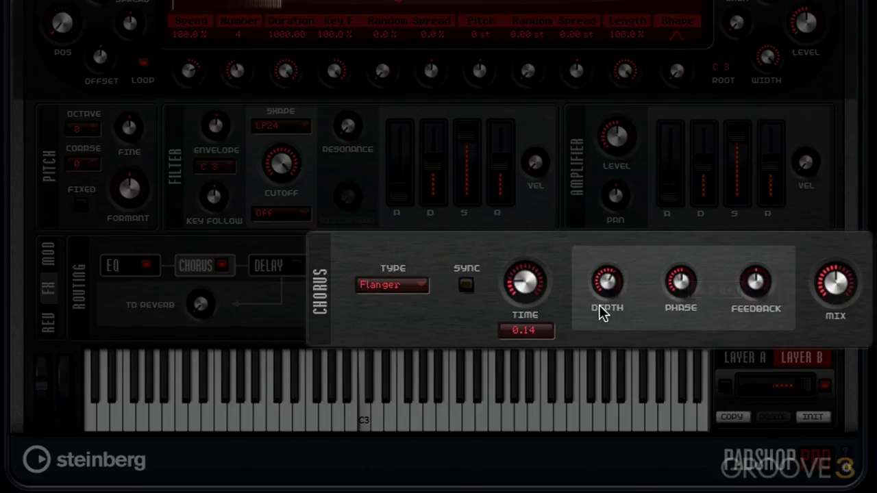
pyautogui.moveTo(605, 284); pyautogui.dragTo(611, 358)
pyautogui.moveTo(679, 301); pyautogui.dragTo(706, 281)
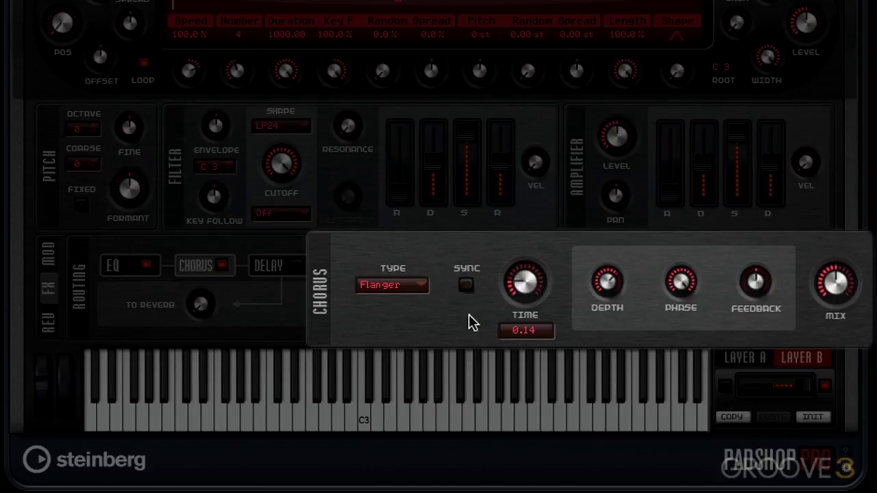
pyautogui.moveTo(679, 280); pyautogui.dragTo(679, 279)
pyautogui.moveTo(754, 283)
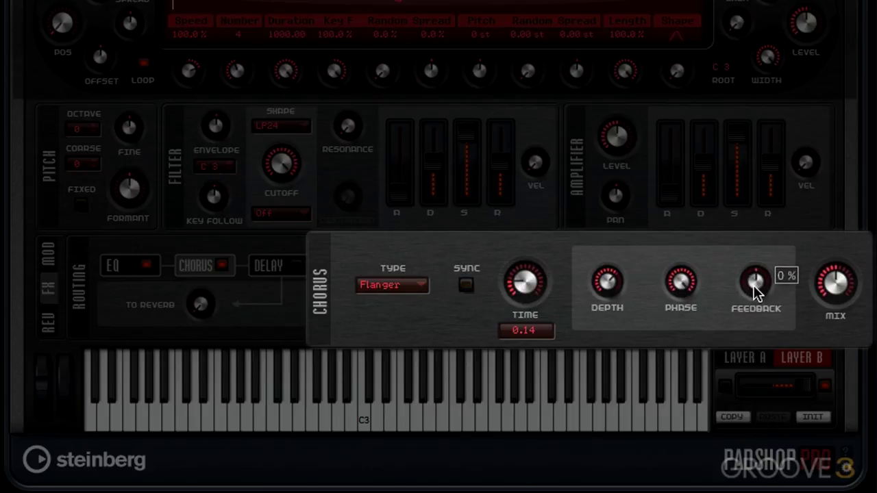
pyautogui.moveTo(732, 221)
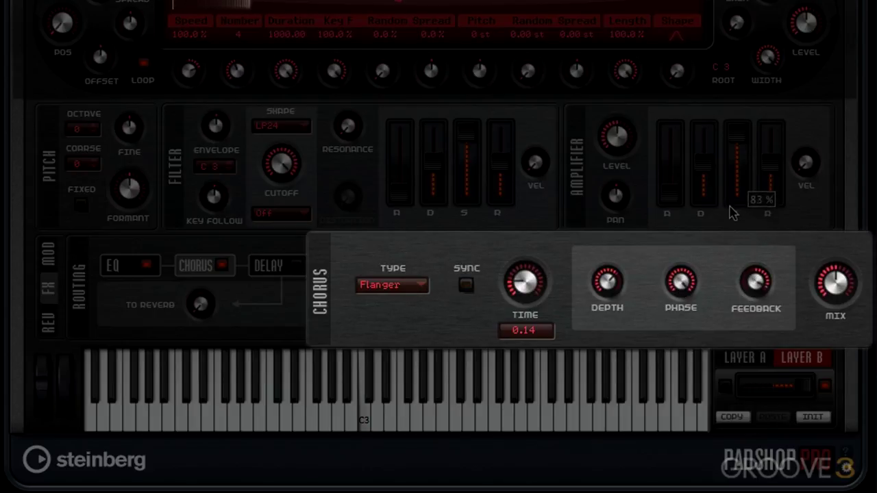
pyautogui.moveTo(759, 268); pyautogui.dragTo(761, 301)
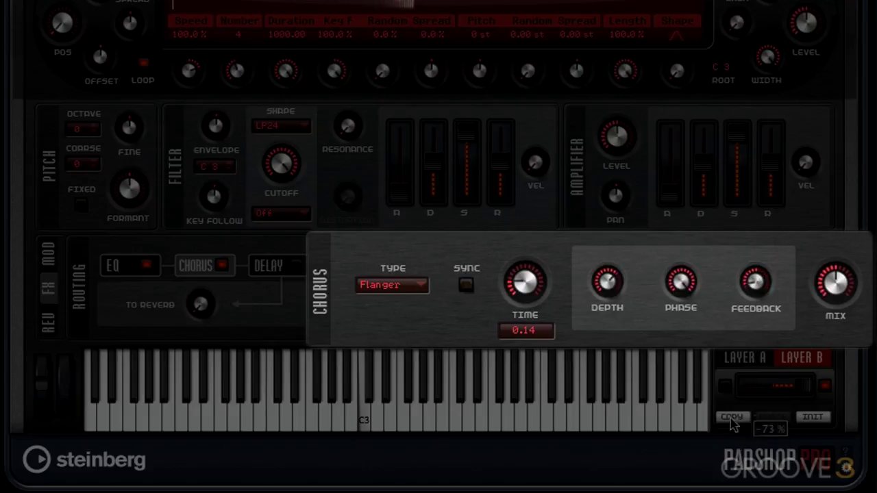
# - Switch the effect type back to Chorus with a time of 0.26 Hz and a depth of about 21 %
pyautogui.click(397, 298)
pyautogui.click(391, 304)
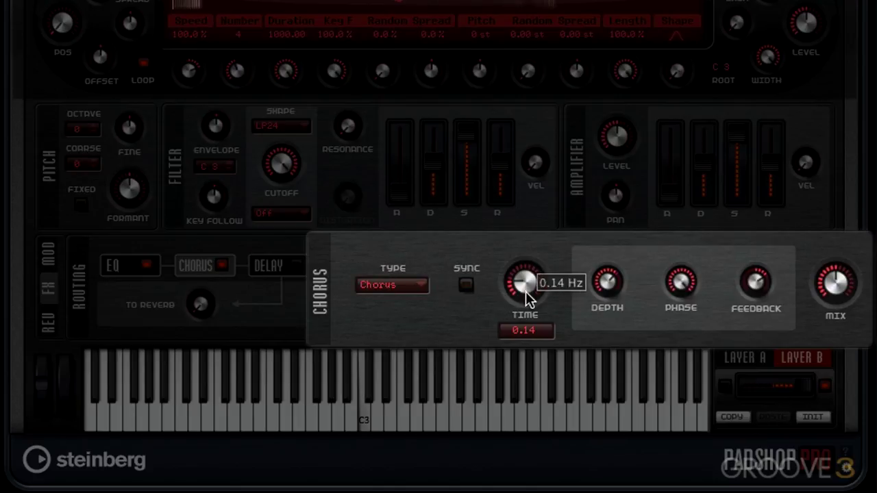
pyautogui.moveTo(526, 296); pyautogui.dragTo(544, 320)
pyautogui.moveTo(614, 280); pyautogui.dragTo(603, 366)
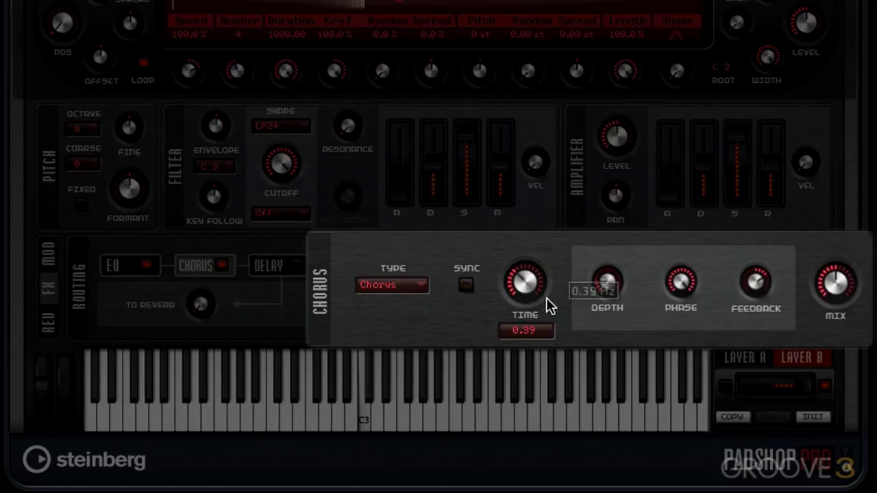
pyautogui.moveTo(546, 304); pyautogui.dragTo(538, 244)
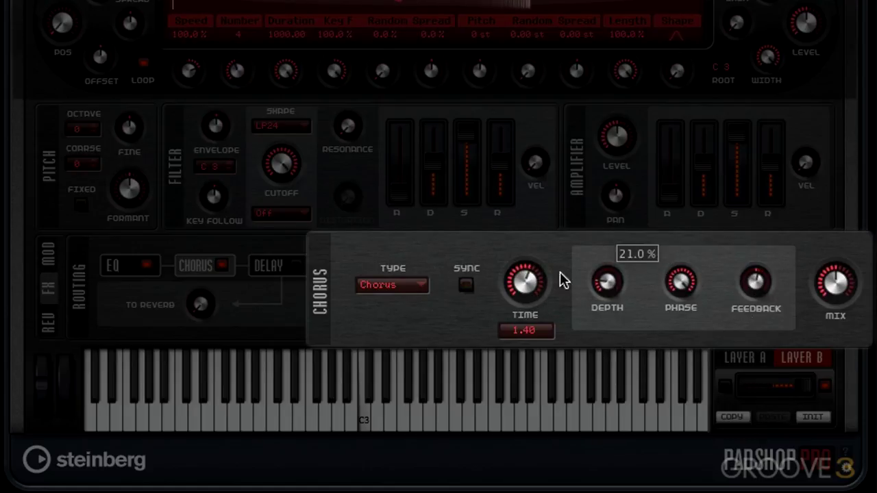
pyautogui.moveTo(559, 273); pyautogui.dragTo(542, 358)
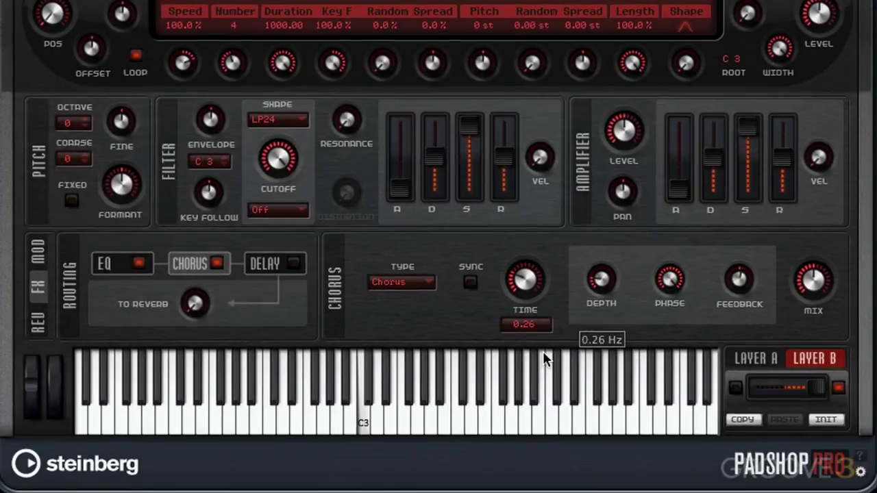
# - Turn on the Ping-Pong delay, adjusting its left/right time ratio and setting its synced time to 1/8D
pyautogui.click(271, 272)
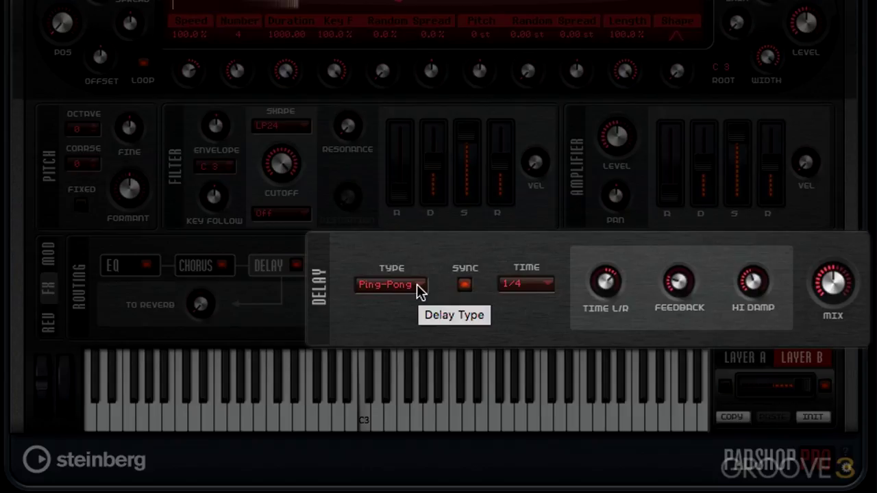
pyautogui.click(416, 284)
pyautogui.click(419, 290)
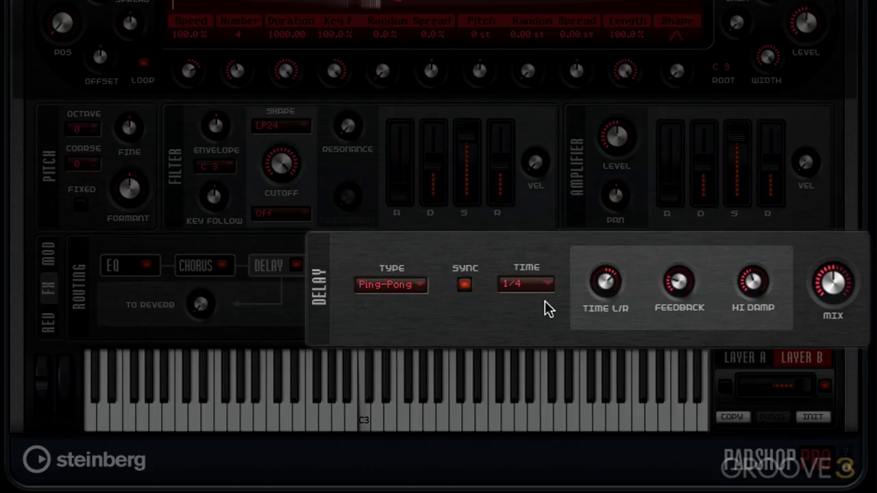
pyautogui.moveTo(599, 286); pyautogui.dragTo(598, 237)
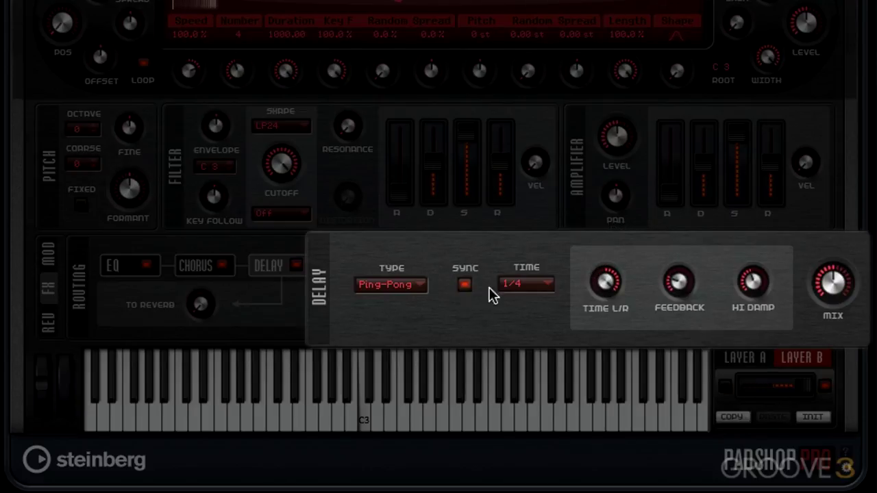
pyautogui.click(524, 285)
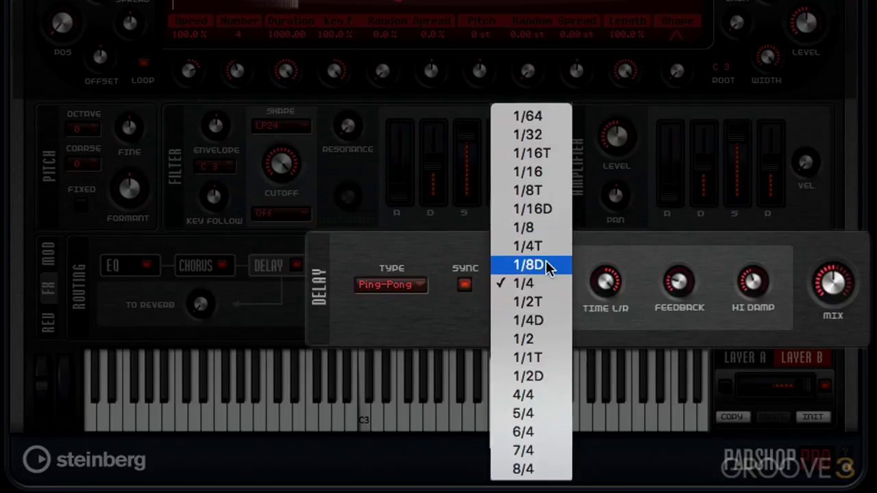
pyautogui.click(549, 266)
# - Try the Cross delay type with feedback at about 54.5 % and an adjusted left/right time ratio
pyautogui.click(410, 284)
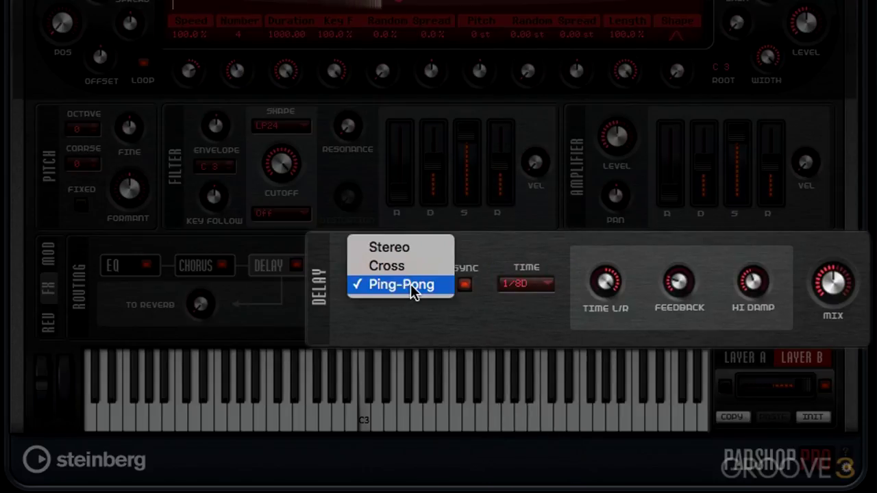
pyautogui.click(385, 270)
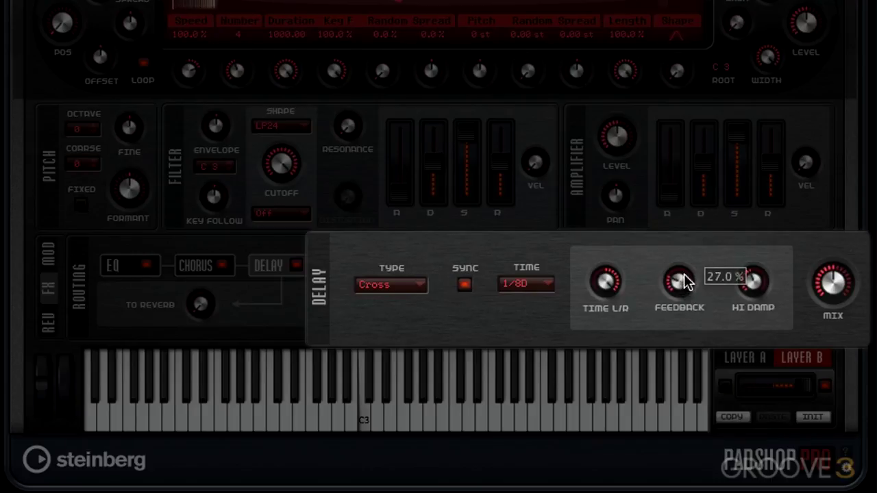
pyautogui.moveTo(684, 273); pyautogui.dragTo(685, 255)
pyautogui.moveTo(619, 308)
pyautogui.moveTo(611, 281); pyautogui.dragTo(618, 302)
pyautogui.moveTo(677, 276); pyautogui.dragTo(676, 256)
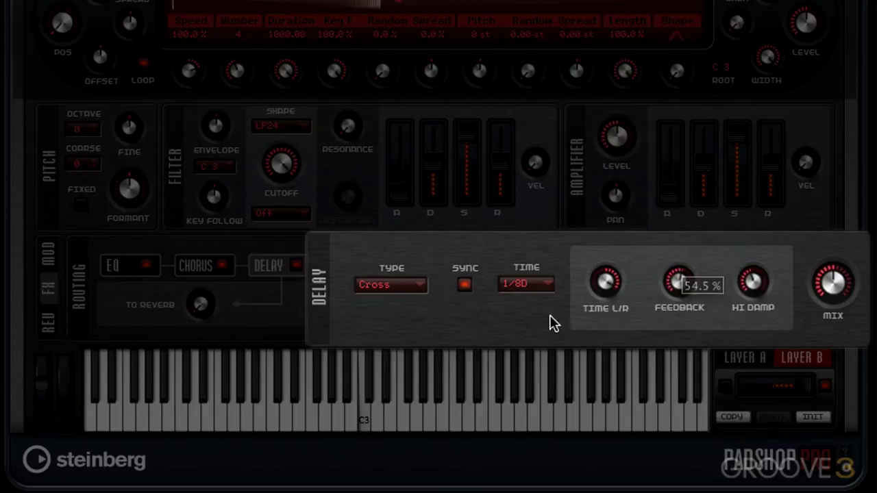
# - Change the delay type to Stereo, lower its feedback to about 29.5 % and readjust the left/right time ratio
pyautogui.click(410, 287)
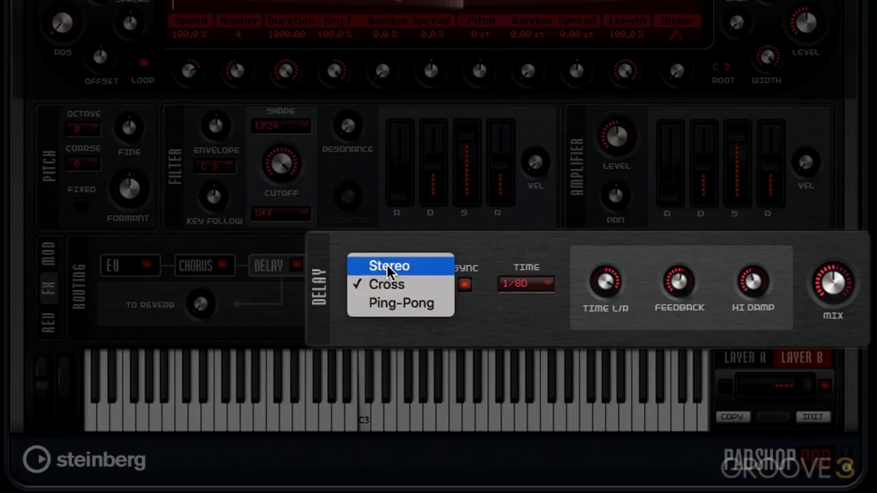
pyautogui.click(386, 265)
pyautogui.moveTo(608, 290)
pyautogui.moveTo(609, 289); pyautogui.dragTo(608, 305)
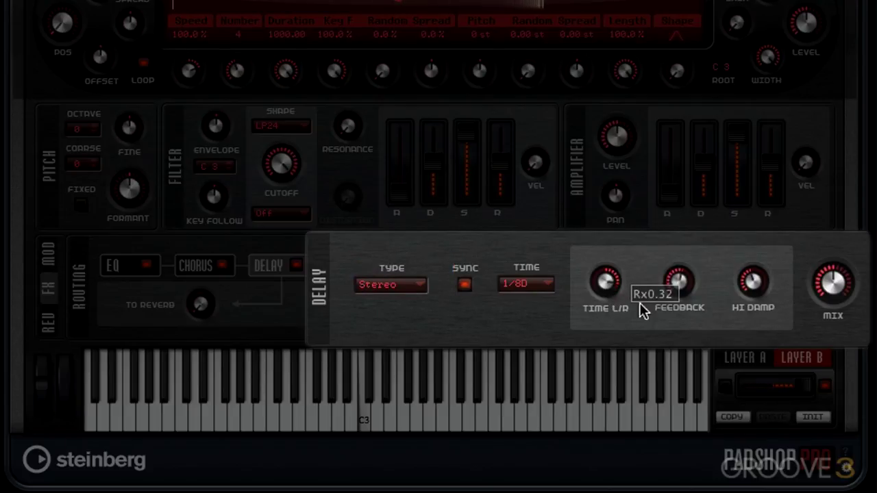
pyautogui.moveTo(685, 293); pyautogui.dragTo(690, 352)
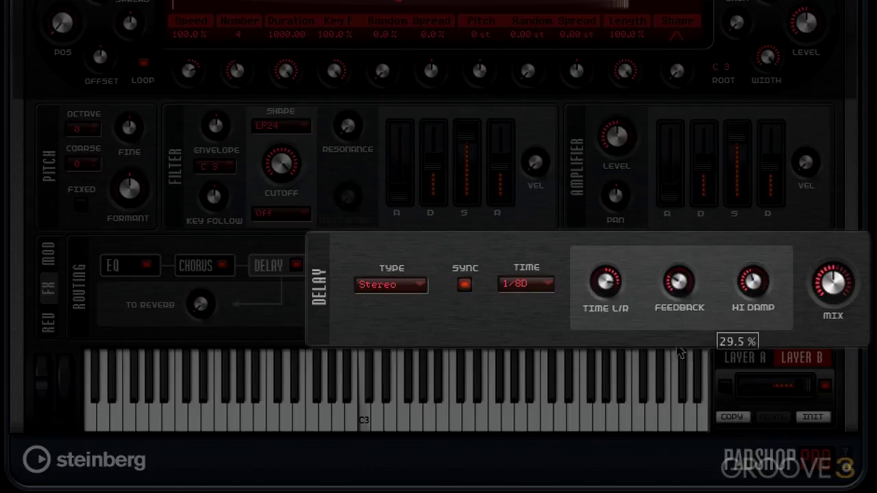
pyautogui.moveTo(608, 279); pyautogui.dragTo(608, 244)
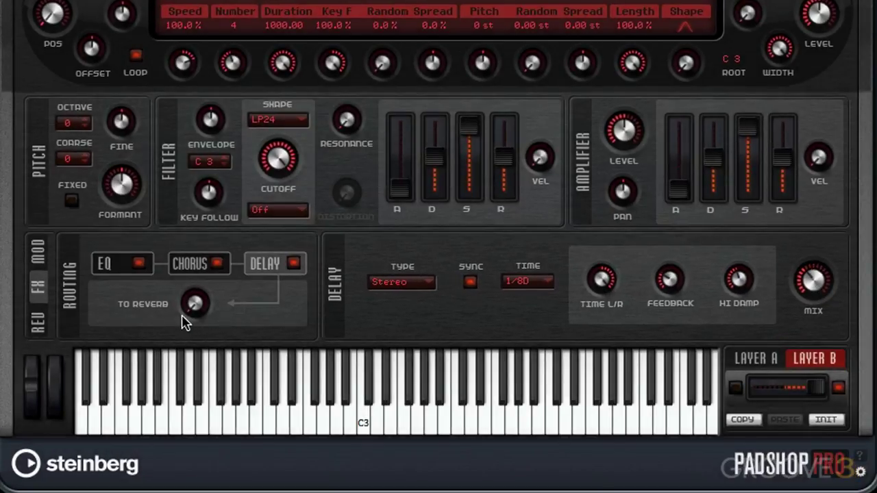
# - Check Layer B's send in the reverb section and raise the effects' To Reverb level to about 53.5 %
pyautogui.moveTo(198, 310)
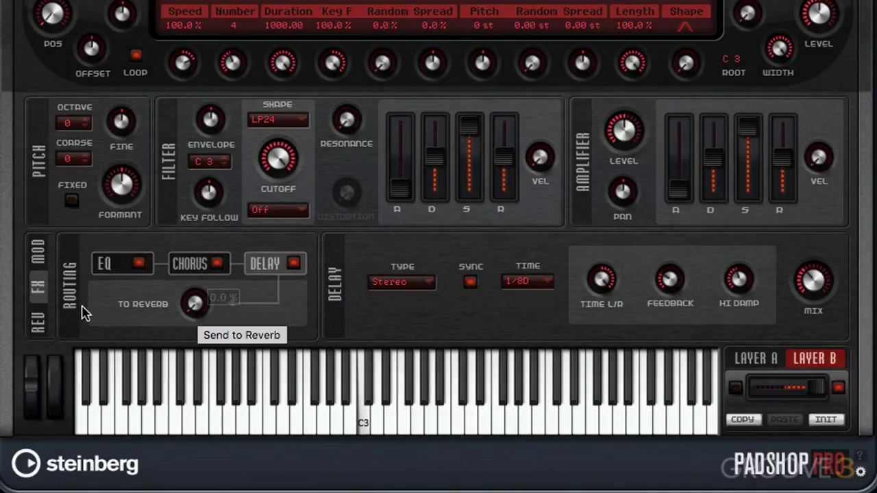
pyautogui.click(38, 321)
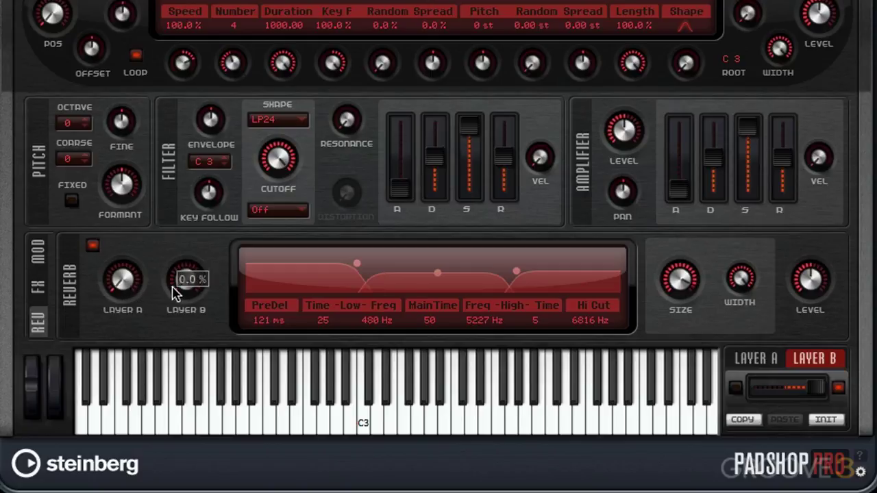
pyautogui.moveTo(185, 288)
pyautogui.mouseDown()
pyautogui.moveTo(182, 206)
pyautogui.moveTo(186, 288)
pyautogui.mouseUp()
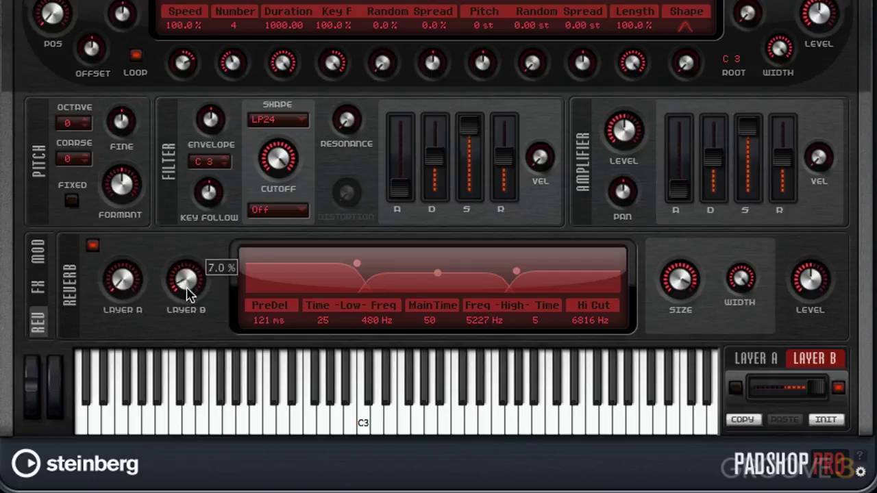
pyautogui.click(38, 286)
pyautogui.moveTo(202, 309)
pyautogui.scroll(3, 202, 310)
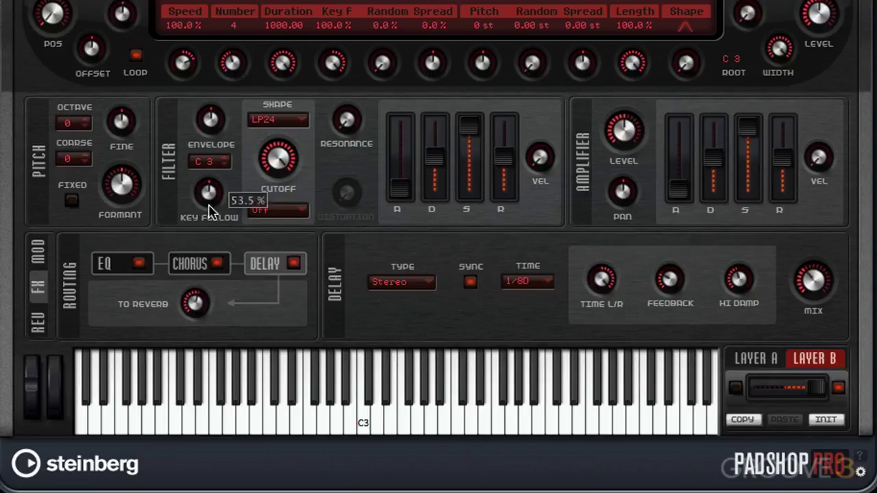
# - Adjust Layer B's send into the reverb and set the reverb's pre-delay to 135 ms and main time to 51
pyautogui.click(38, 322)
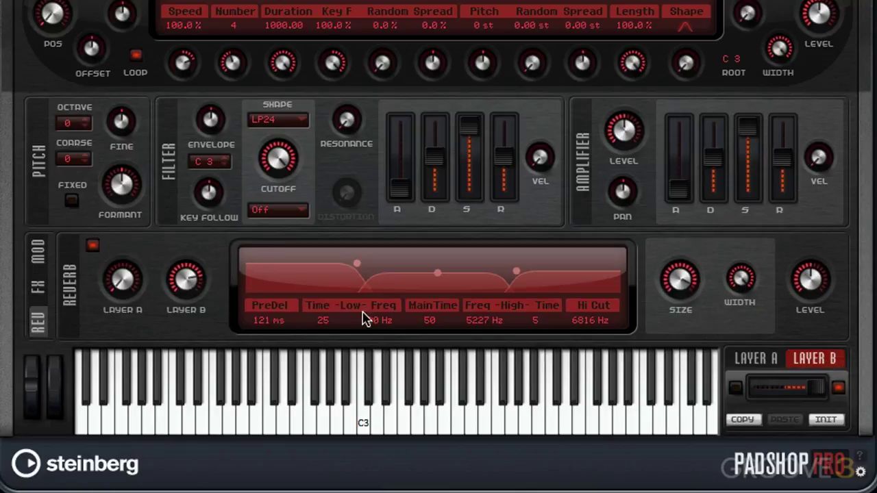
pyautogui.moveTo(187, 293)
pyautogui.mouseDown()
pyautogui.moveTo(172, 306)
pyautogui.moveTo(189, 314)
pyautogui.moveTo(181, 306)
pyautogui.moveTo(182, 335)
pyautogui.moveTo(185, 305)
pyautogui.mouseUp()
pyautogui.moveTo(258, 316); pyautogui.dragTo(267, 288)
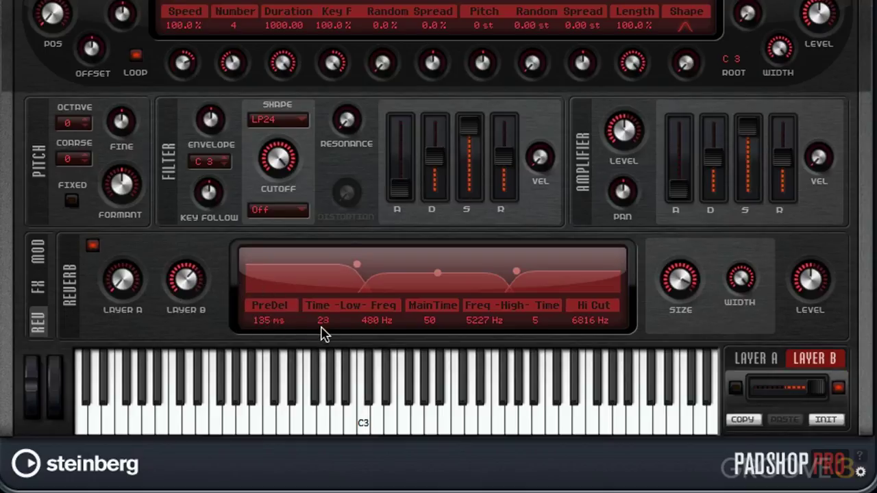
pyautogui.moveTo(426, 327)
pyautogui.mouseDown()
pyautogui.moveTo(428, 309)
pyautogui.moveTo(430, 329)
pyautogui.mouseUp()
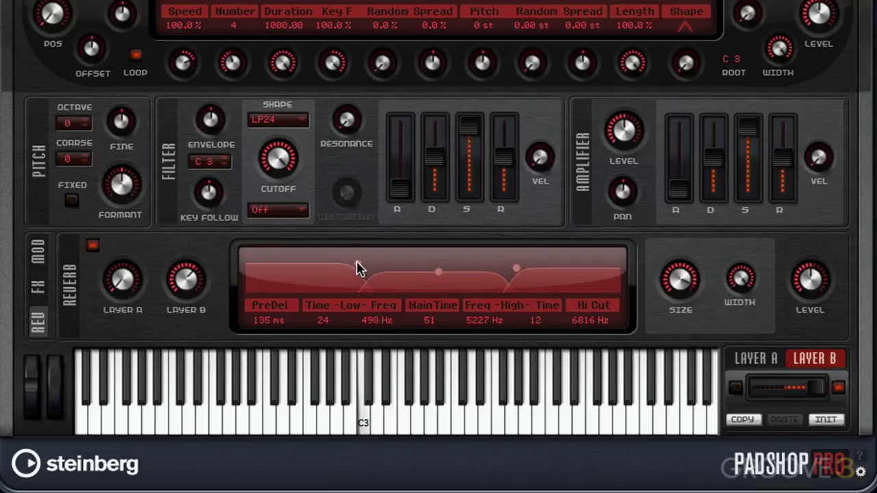
# - Set the reverb's low frequency to about 397 Hz and high frequency to about 6774 Hz, and try adjusting its output level
pyautogui.moveTo(359, 267); pyautogui.dragTo(350, 268)
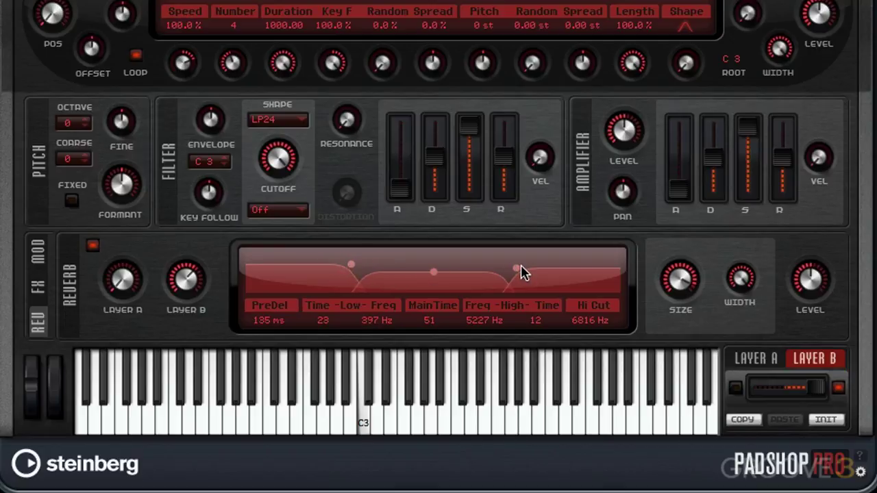
pyautogui.moveTo(521, 267)
pyautogui.mouseDown()
pyautogui.moveTo(505, 265)
pyautogui.moveTo(527, 264)
pyautogui.mouseUp()
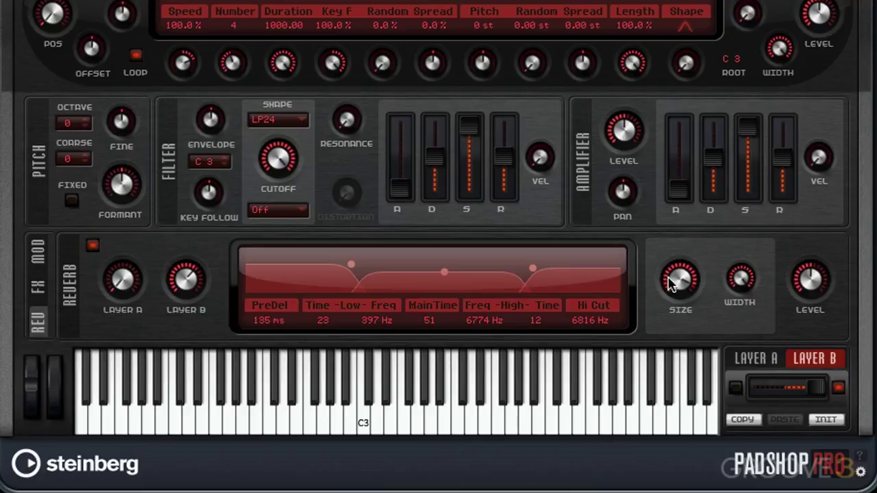
pyautogui.moveTo(801, 291)
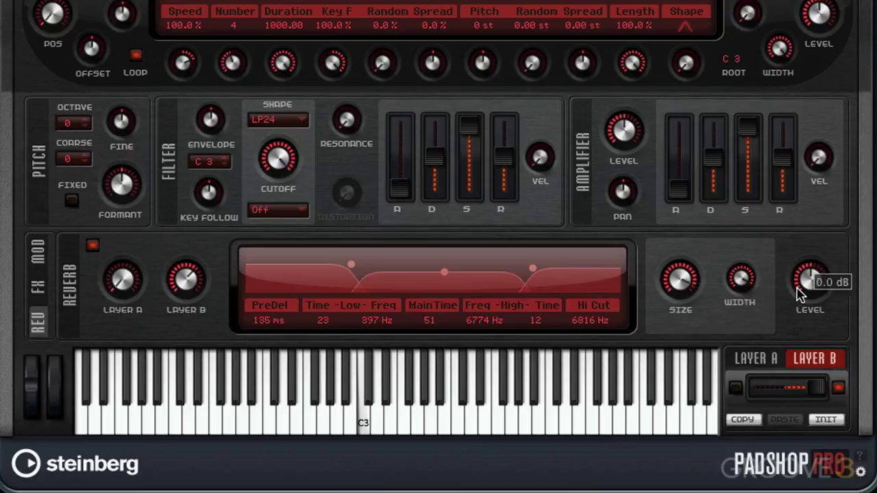
pyautogui.moveTo(802, 291); pyautogui.dragTo(806, 335)
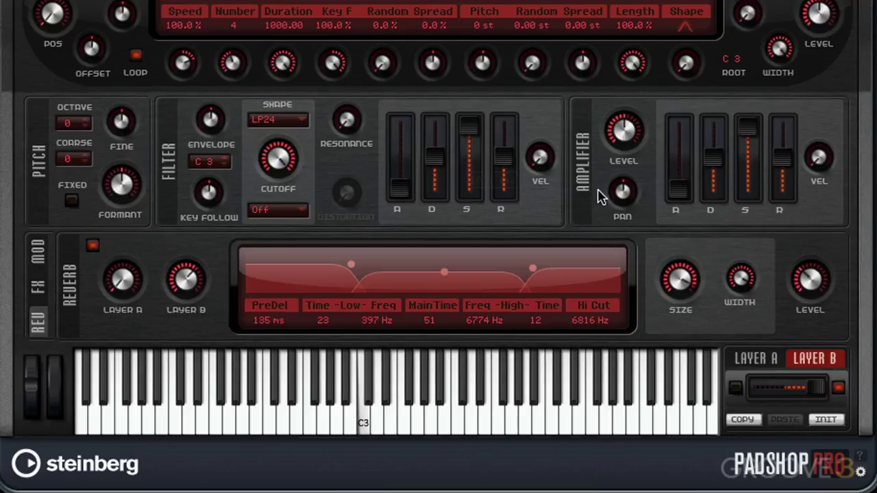
# - Turn off Layer B's chorus effect and set the grain pitch random to 0.06 st and pitch spread to 0.12 st
pyautogui.click(39, 305)
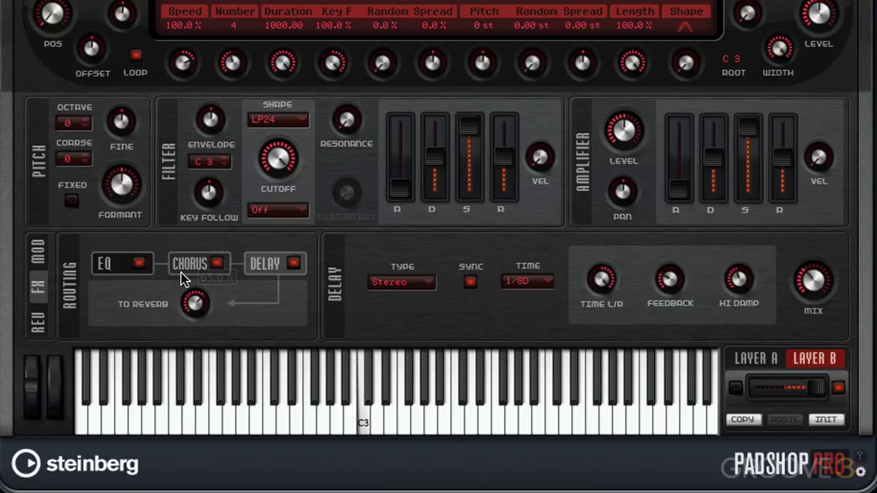
pyautogui.click(215, 263)
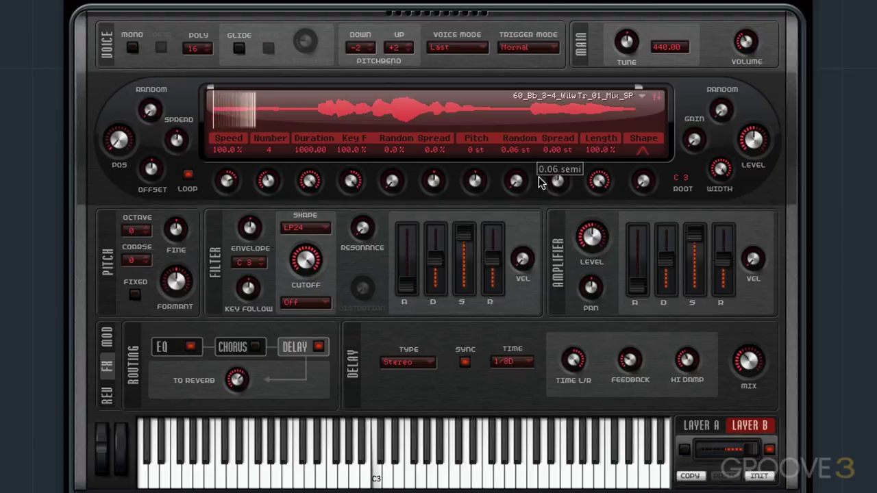
pyautogui.moveTo(549, 179); pyautogui.dragTo(549, 178)
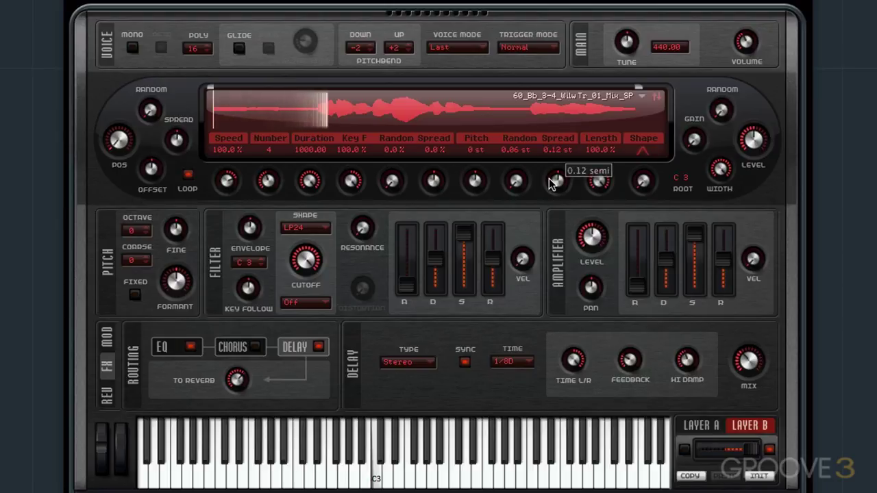
# - Try the grain position offset at about 20 % and the position spread at about 3 %
pyautogui.moveTo(145, 170); pyautogui.dragTo(160, 183)
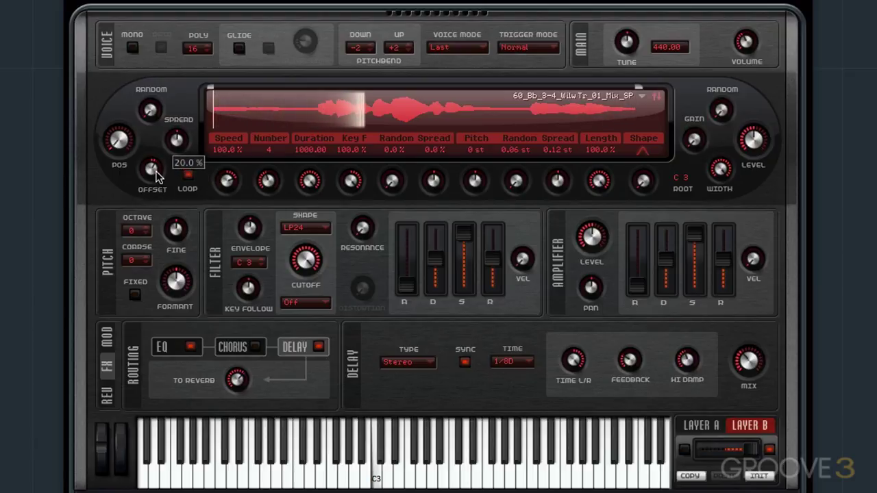
pyautogui.moveTo(177, 146)
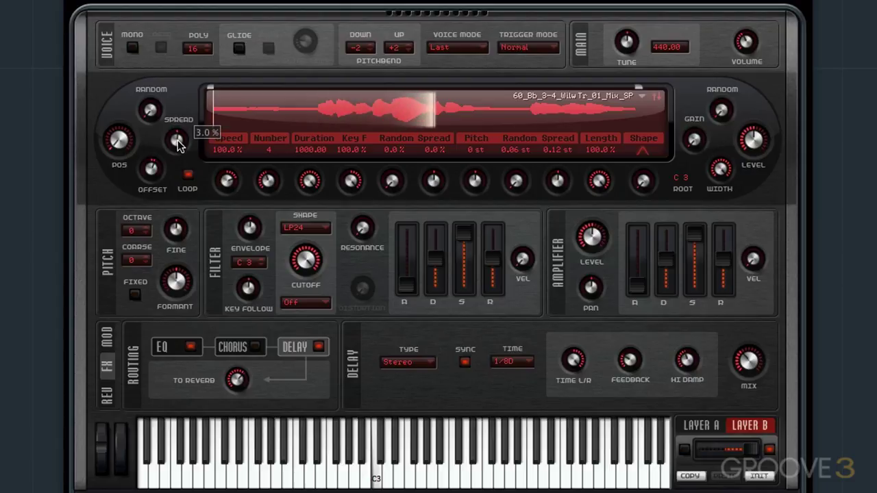
pyautogui.moveTo(152, 112)
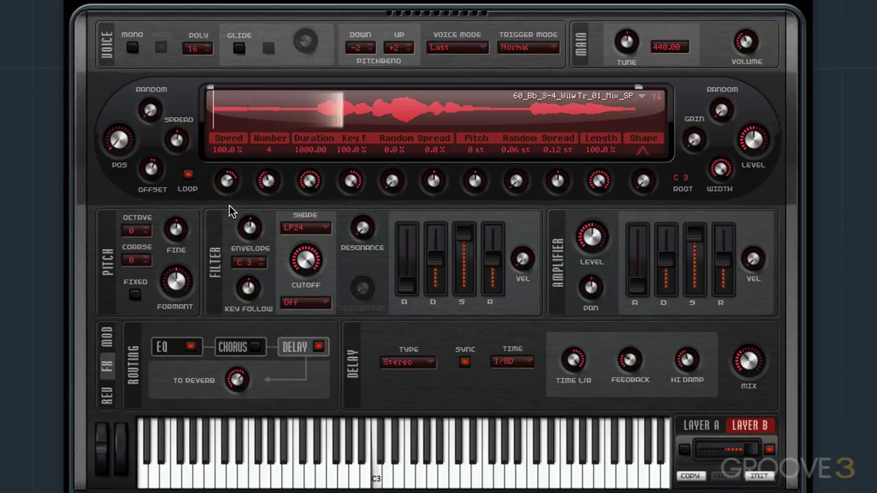
# - Reduce the grain pitch random amount to 0.00 st
pyautogui.moveTo(495, 191)
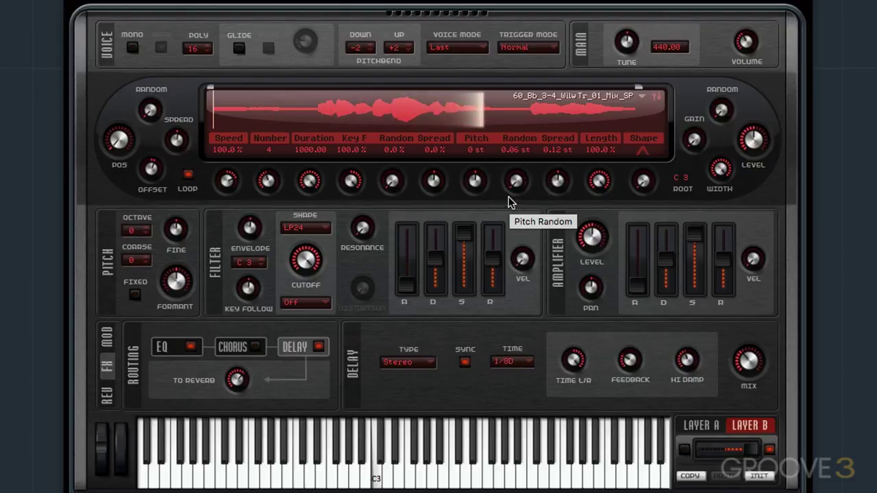
pyautogui.moveTo(515, 153)
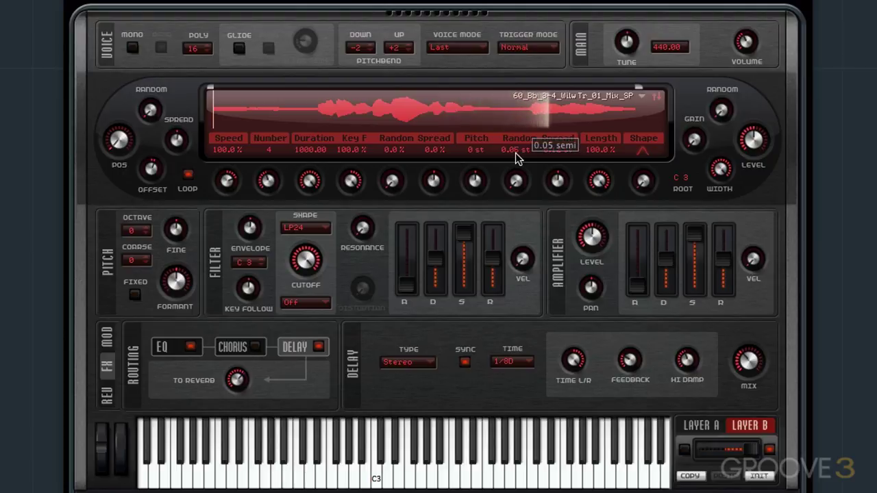
pyautogui.scroll(-1, 515, 153)
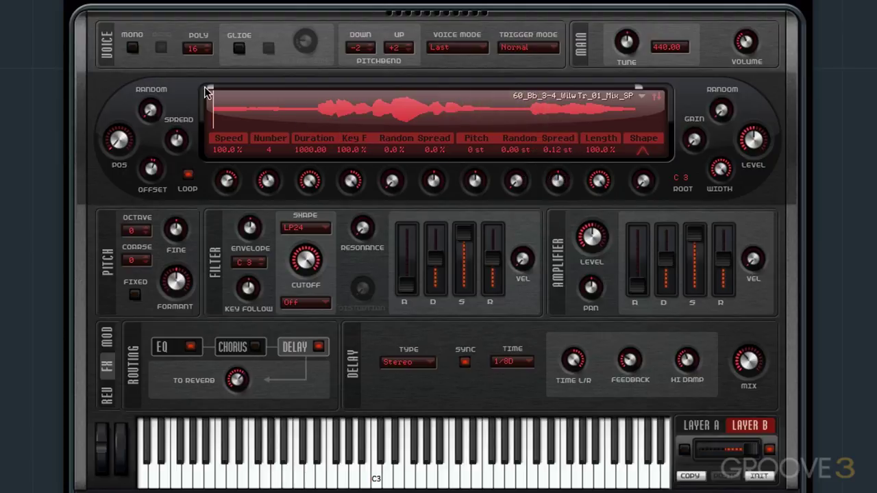